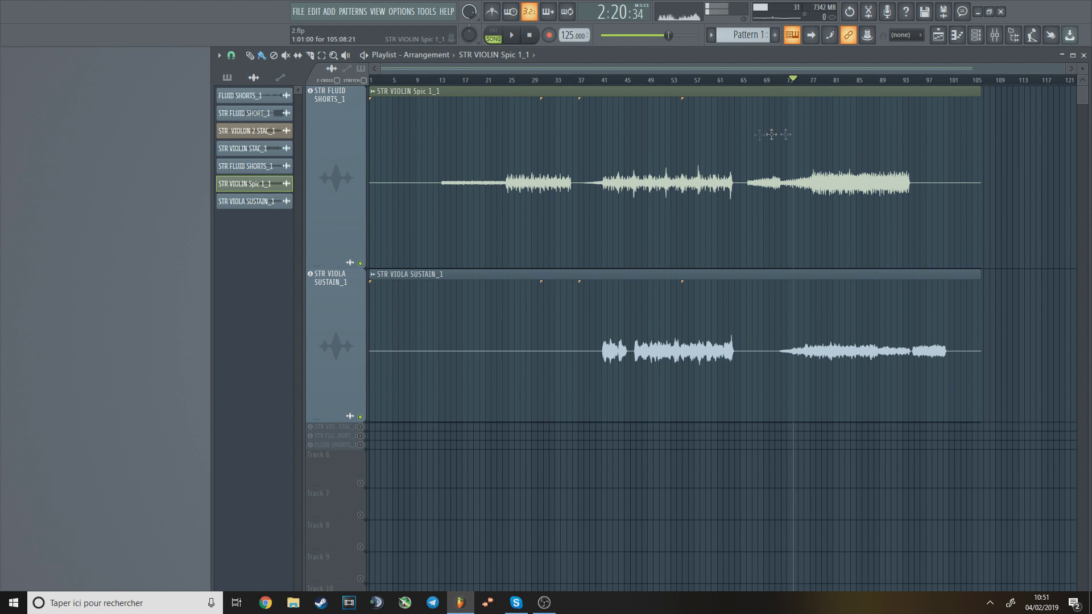
- Close the reverb window, solo the STR VIOLA SUSTAIN track and play it back
scroll(972, 184, up, 3)
scroll(972, 184, up, 2)
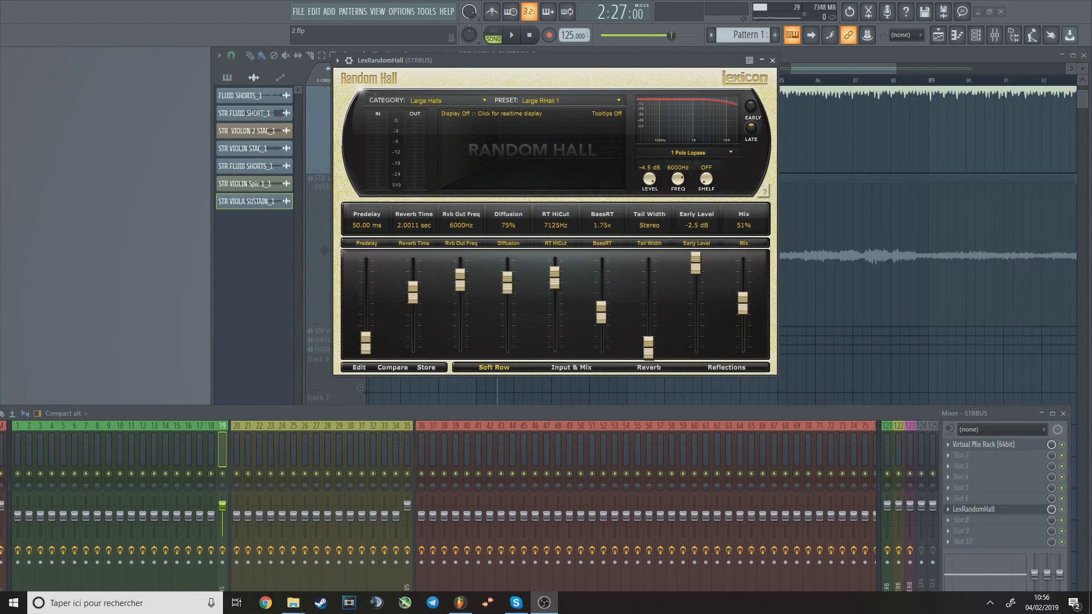
click(772, 60)
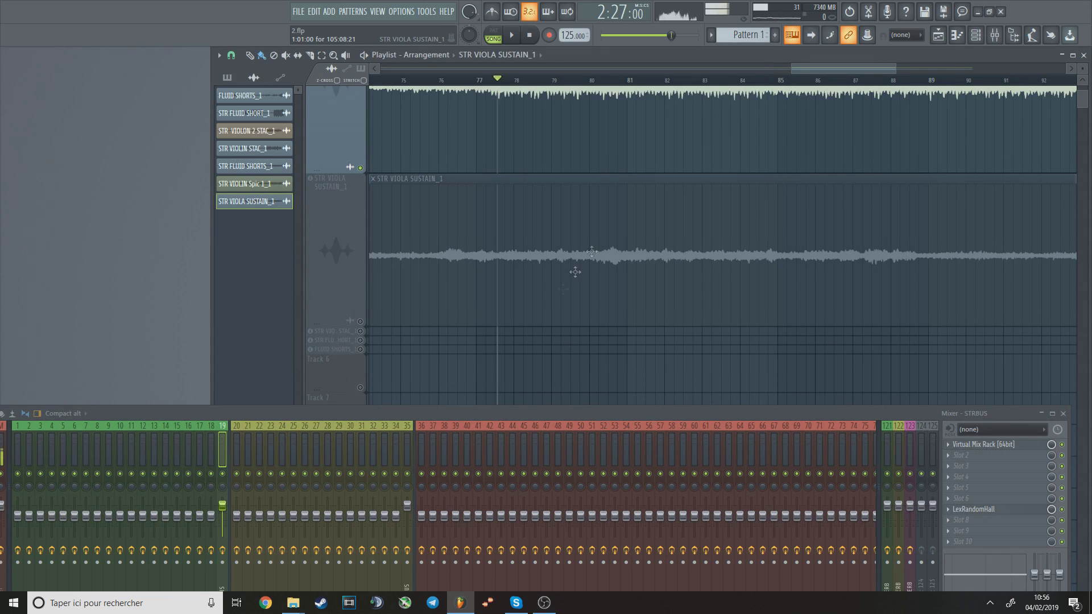
scroll(549, 312, down, 2)
scroll(564, 276, up, 1)
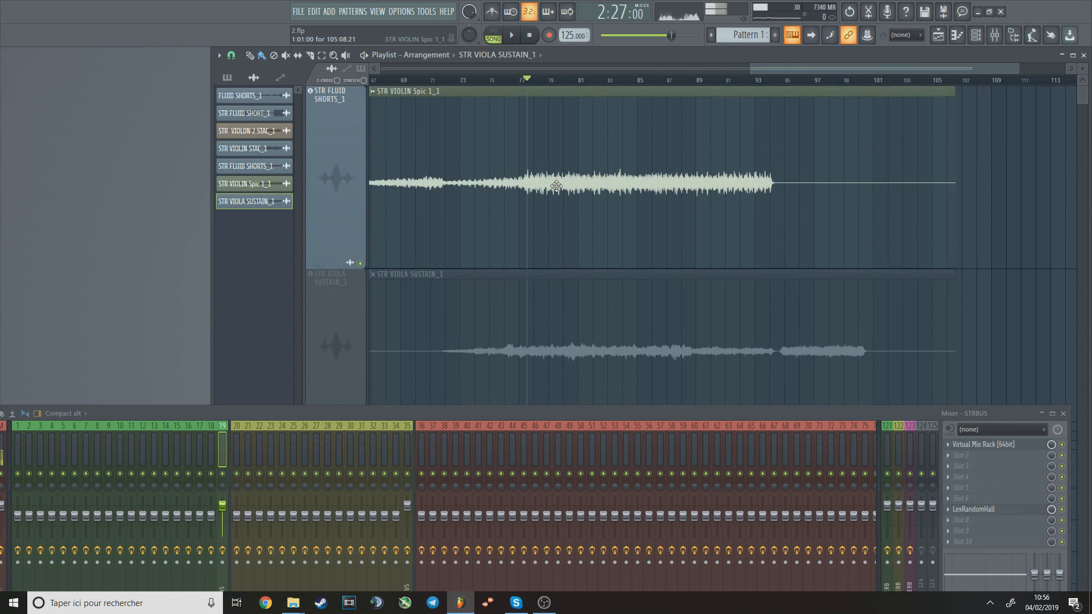
scroll(580, 215, down, 2)
click(361, 261)
key(space)
- Open LexRandomHall on the STRBUS and raise its mix to 84% during viola playback, stopping playback once it is set
click(988, 512)
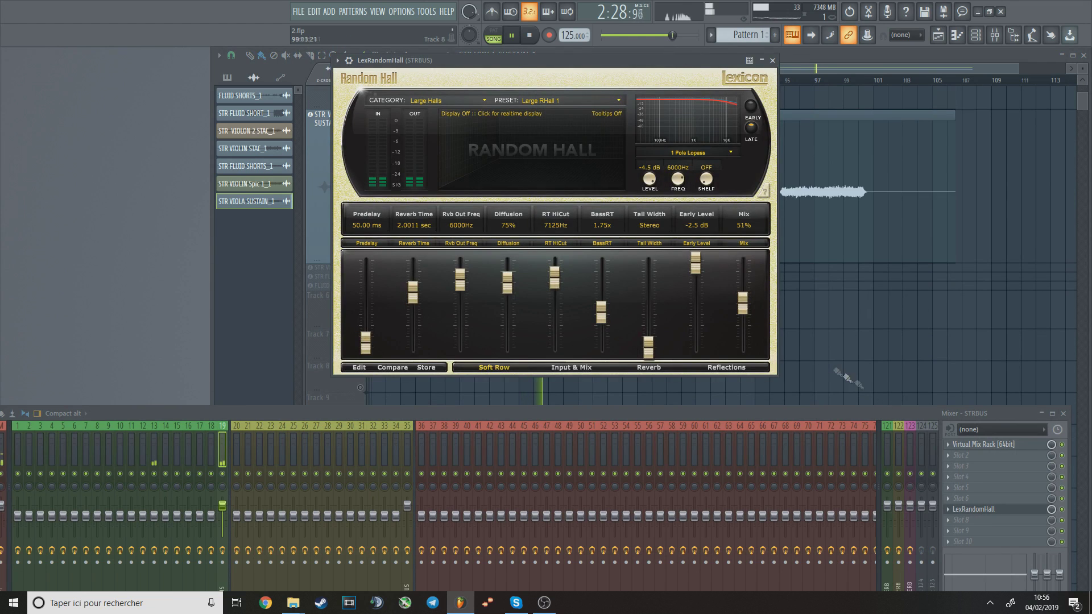
drag(745, 307, 743, 292)
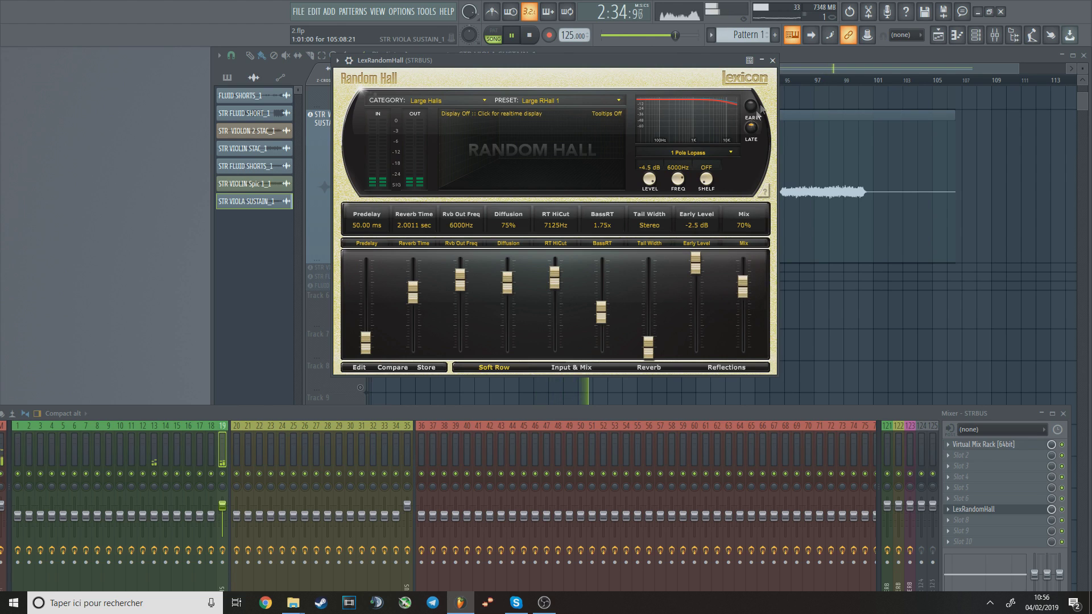
mouse_move(743, 285)
mouse_down()
mouse_move(747, 369)
mouse_move(746, 276)
mouse_up()
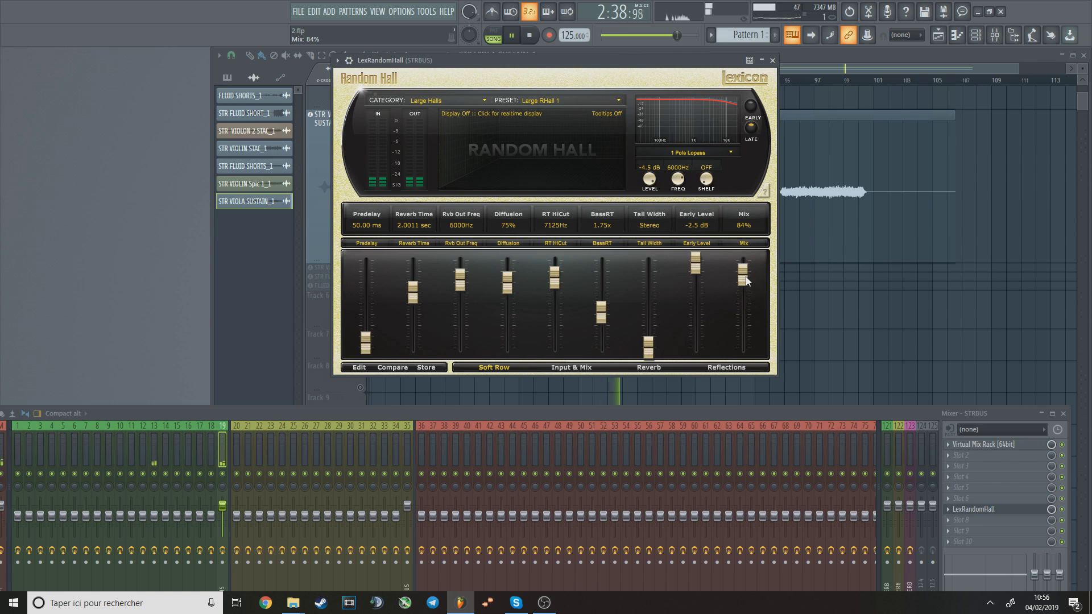
key(space)
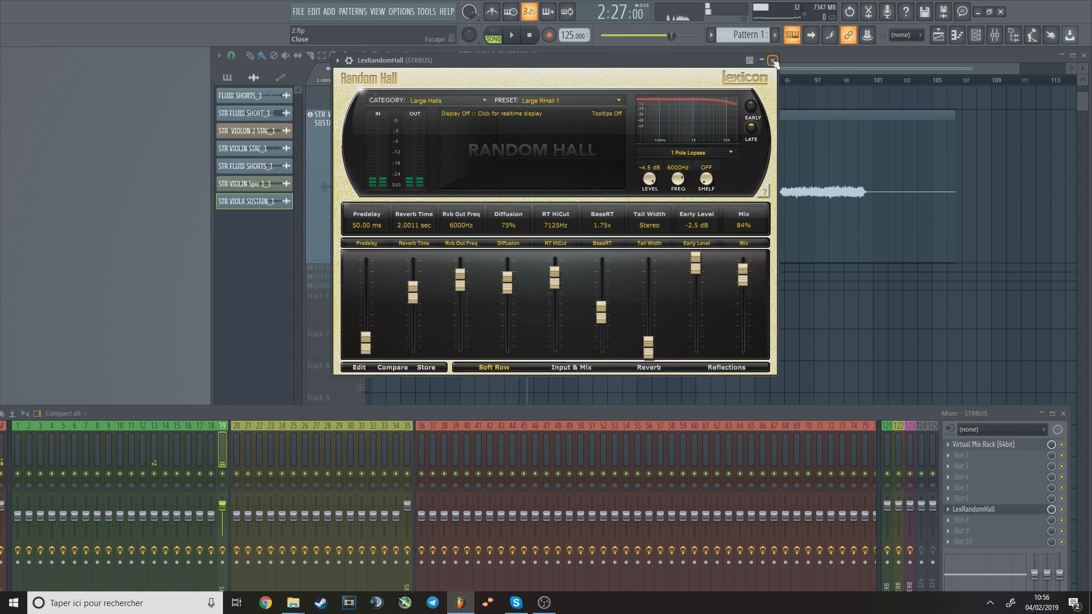
- Close the reverb window, solo the track holding the STR VIOLIN Spic 1_1 clip and play it back
click(773, 60)
scroll(720, 165, up, 4)
click(360, 263)
key(space)
- Reopen LexRandomHall, lower the mix to 60% and set the predelay to 26 ms, with playback stopped and the plugin closed at the end
click(977, 510)
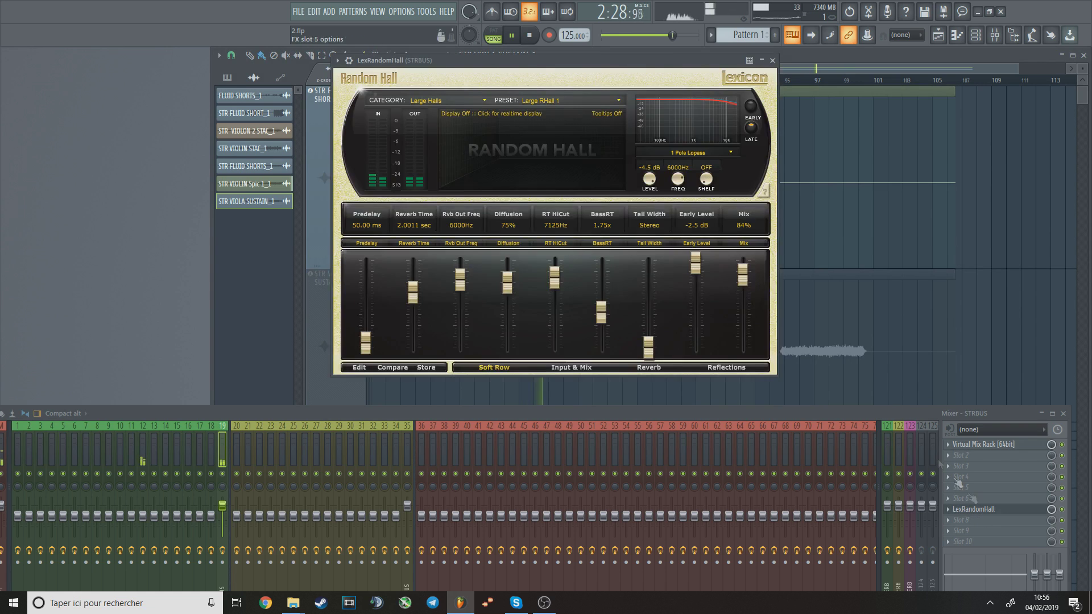
drag(749, 275, 747, 302)
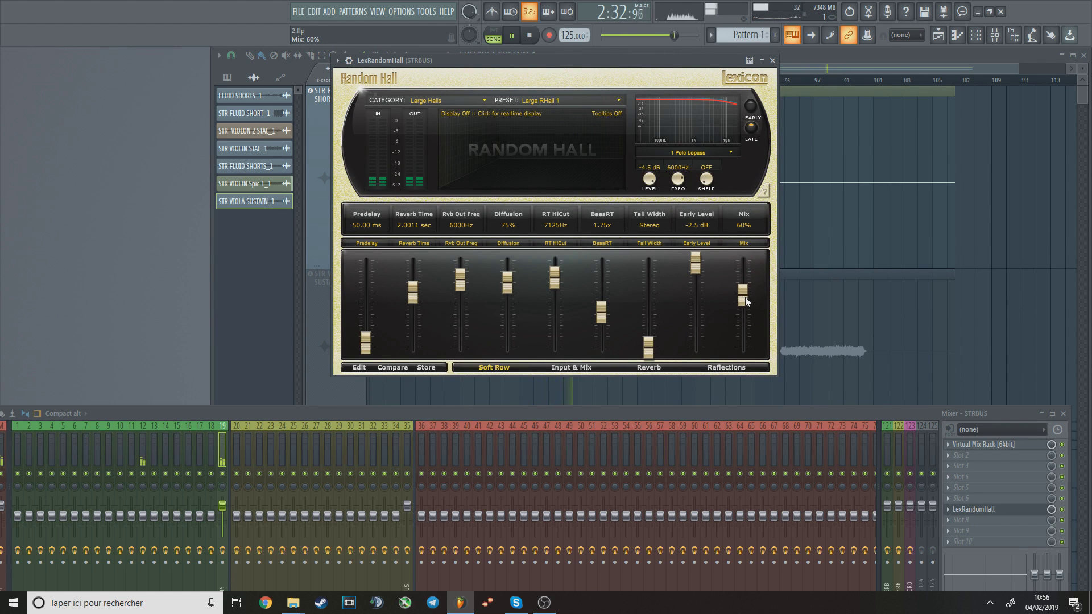
key(space)
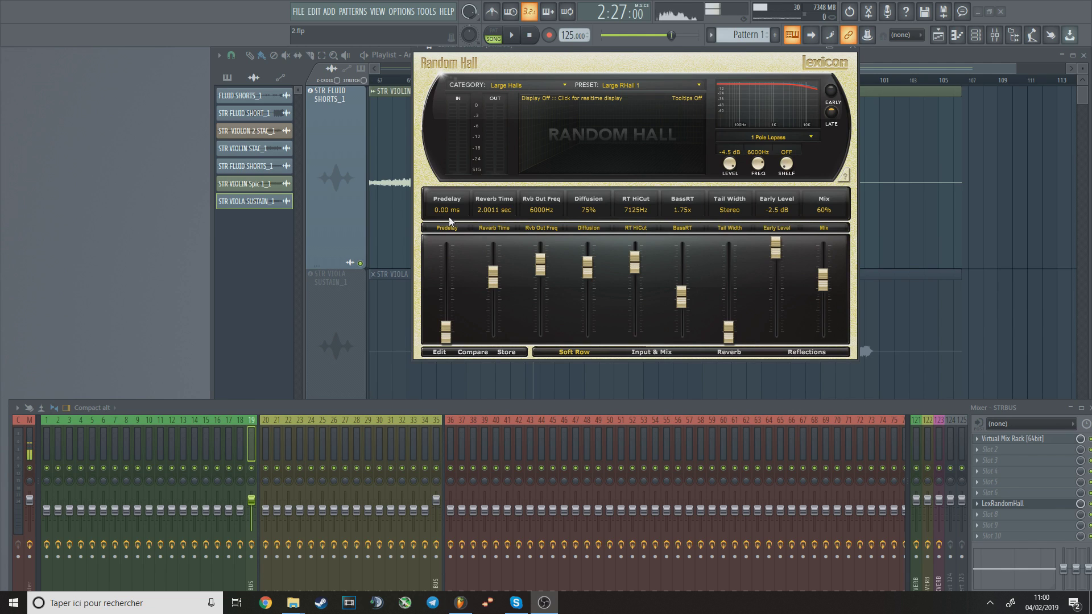
drag(449, 338, 447, 335)
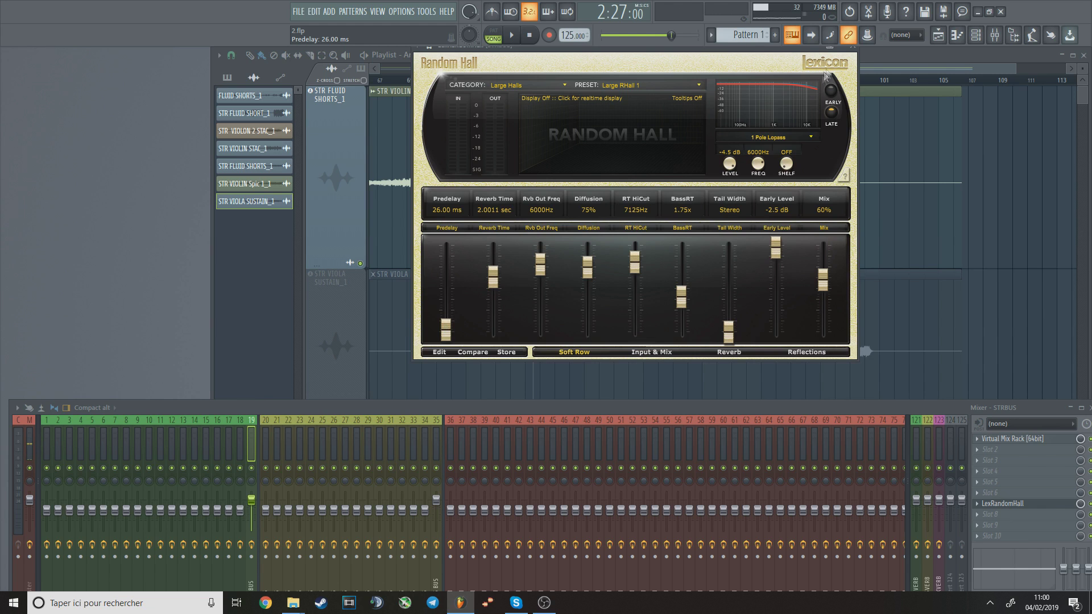
click(858, 52)
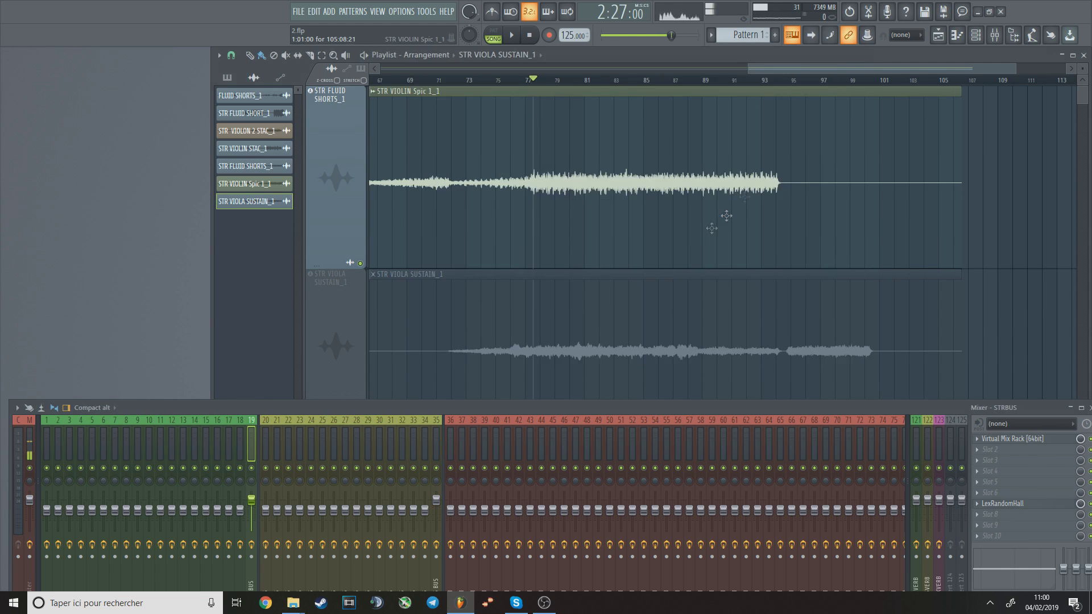
- Solo the STR VIOLA SUSTAIN track, play it back and open LexRandomHall from the repositioned mixer
scroll(325, 313, down, 3)
key(space)
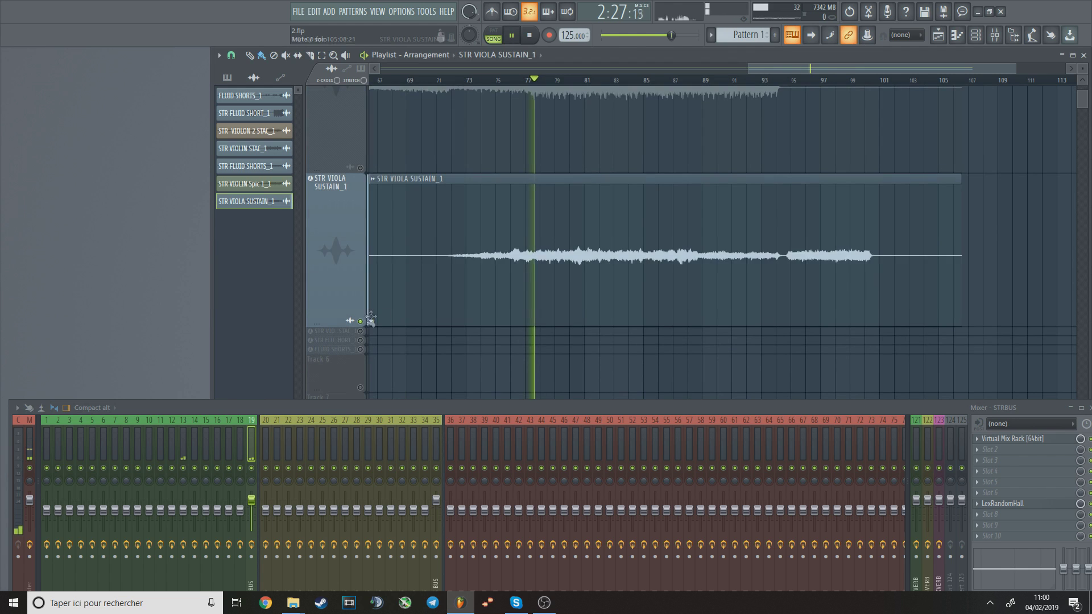
drag(1003, 497, 905, 492)
click(906, 500)
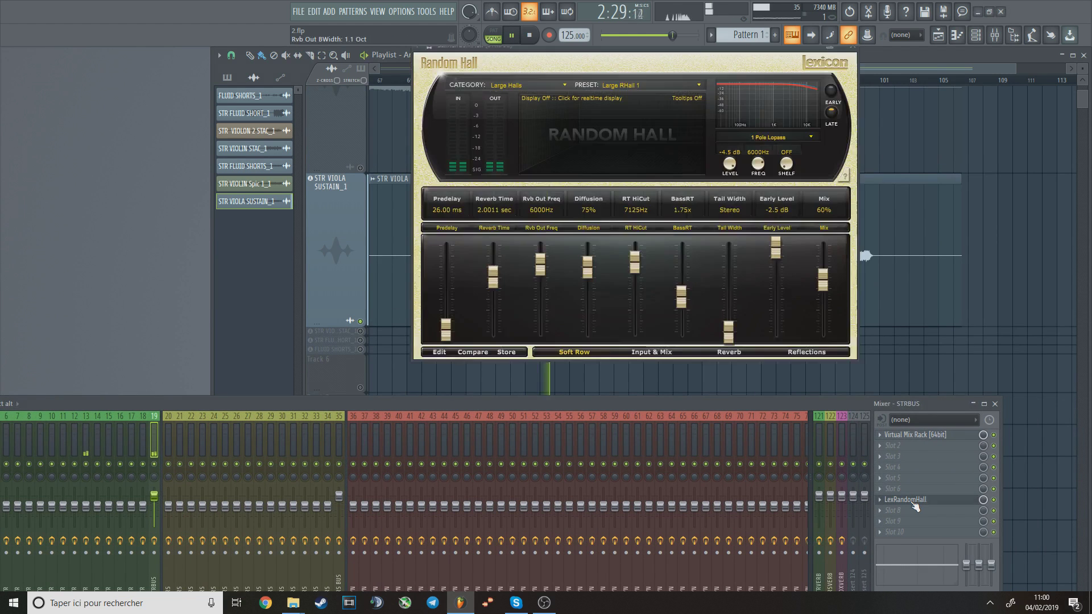
- Set the reverb's predelay to 79 ms and its mix to 39% for the viola sustain, and stop playback
key(space)
drag(450, 335, 451, 329)
key(space)
drag(823, 279, 827, 298)
key(space)
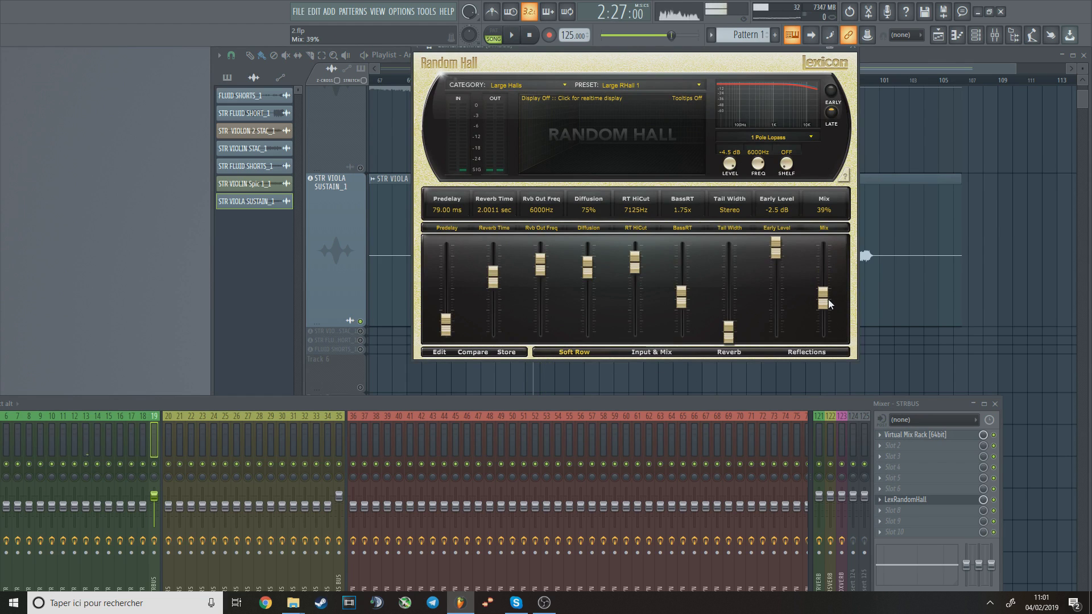
- Solo the track with the violin Spic clip again and set the LexRandomHall mix to 59% during playback
click(852, 47)
click(360, 169)
key(space)
click(906, 499)
drag(820, 284, 820, 283)
key(space)
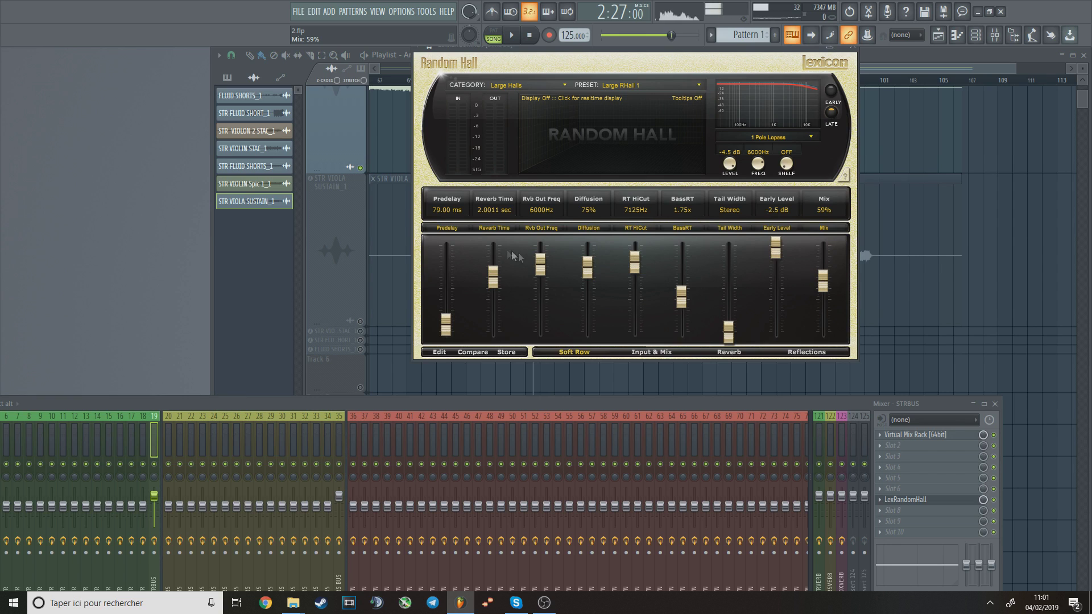
- Play the violin Spic clip and compare a reverb predelay of 0 ms with one of 92 ms
key(space)
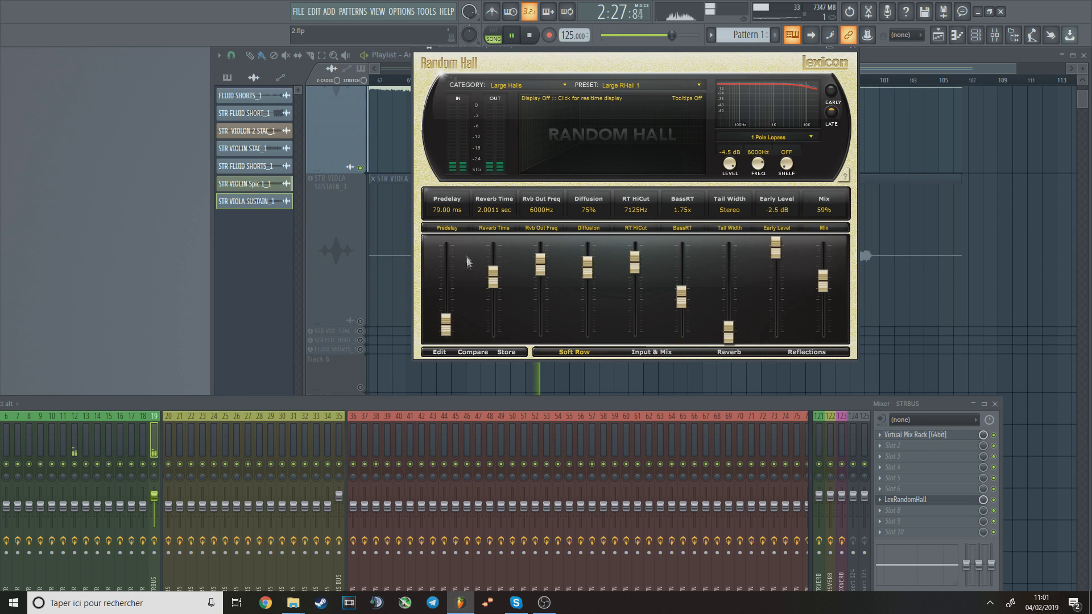
drag(447, 324, 448, 390)
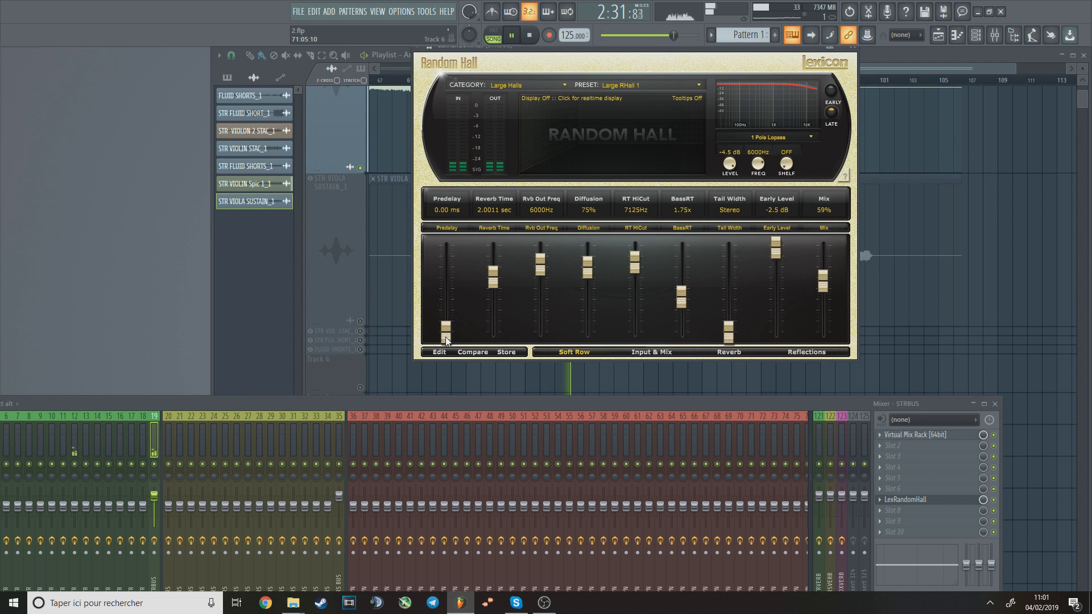
drag(447, 338, 446, 330)
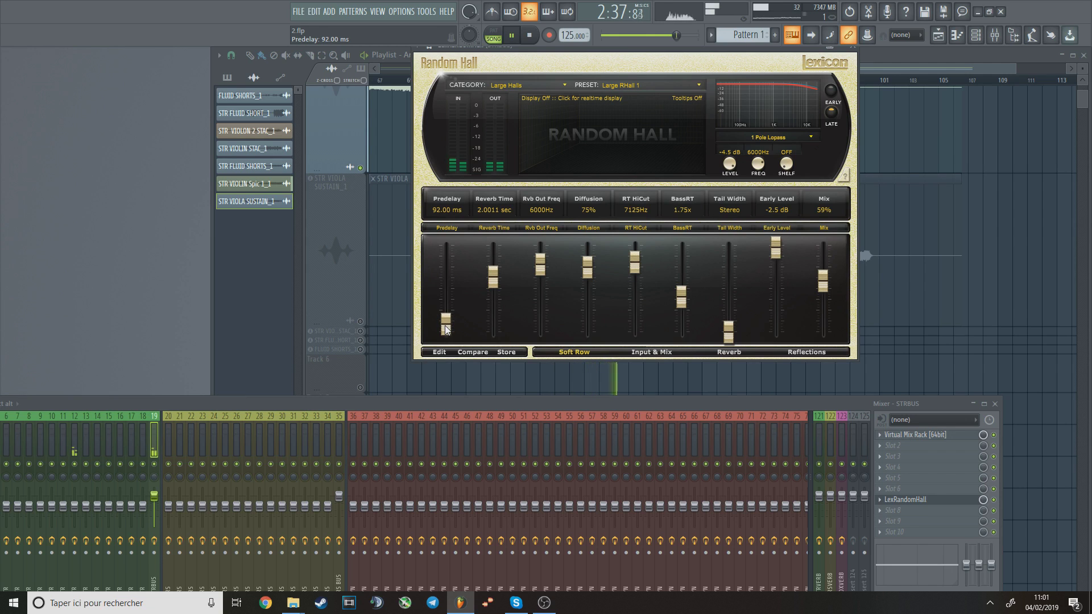
- Open LexRandomHall on the STRBUS and set its predelay to 20 ms
scroll(446, 329, up, 1)
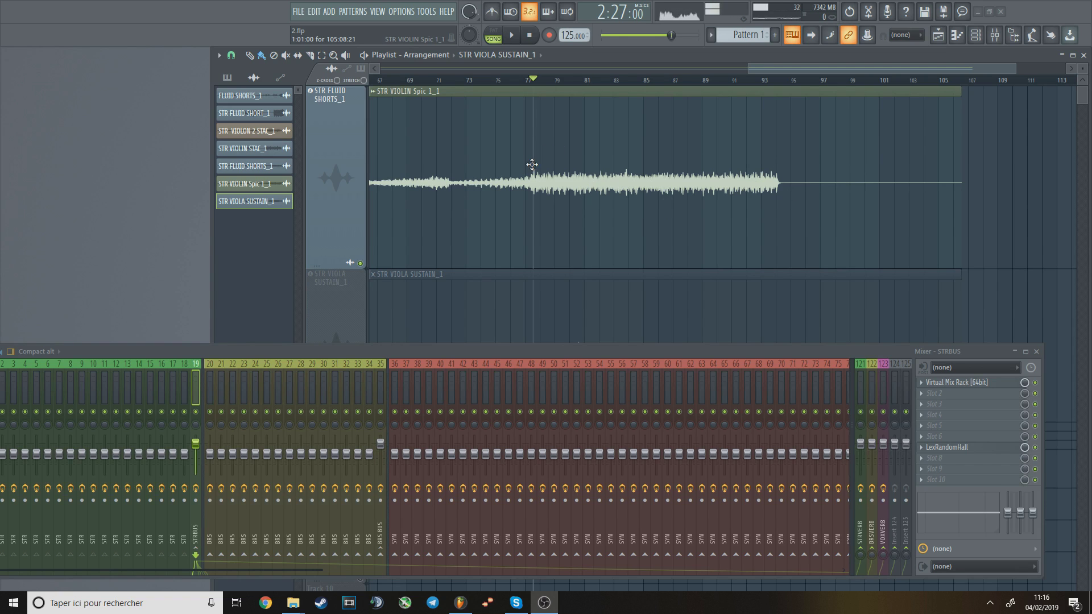
scroll(677, 249, down, 1)
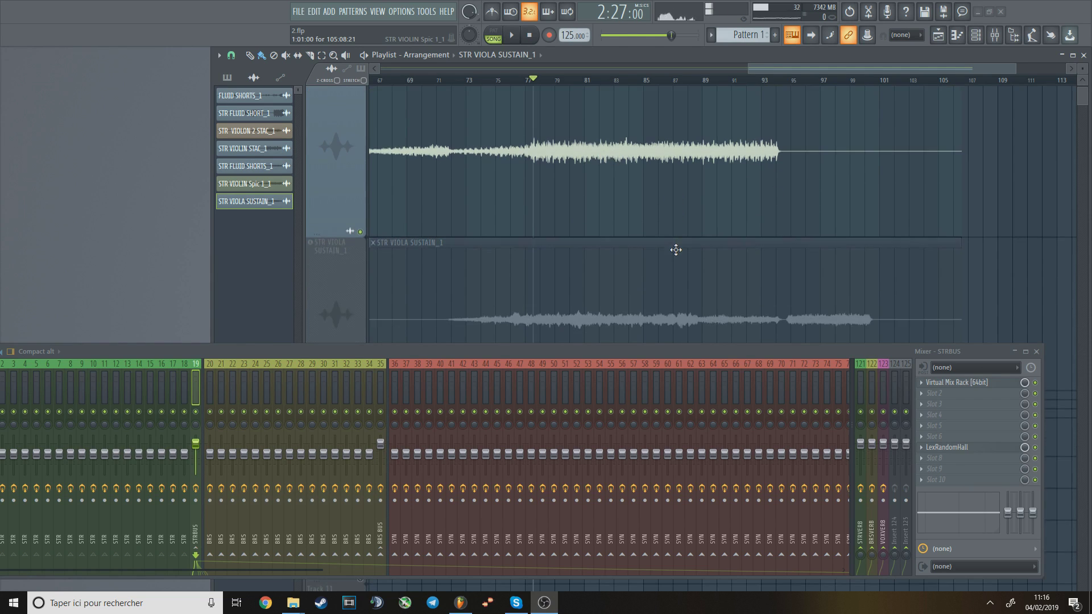
scroll(595, 222, up, 1)
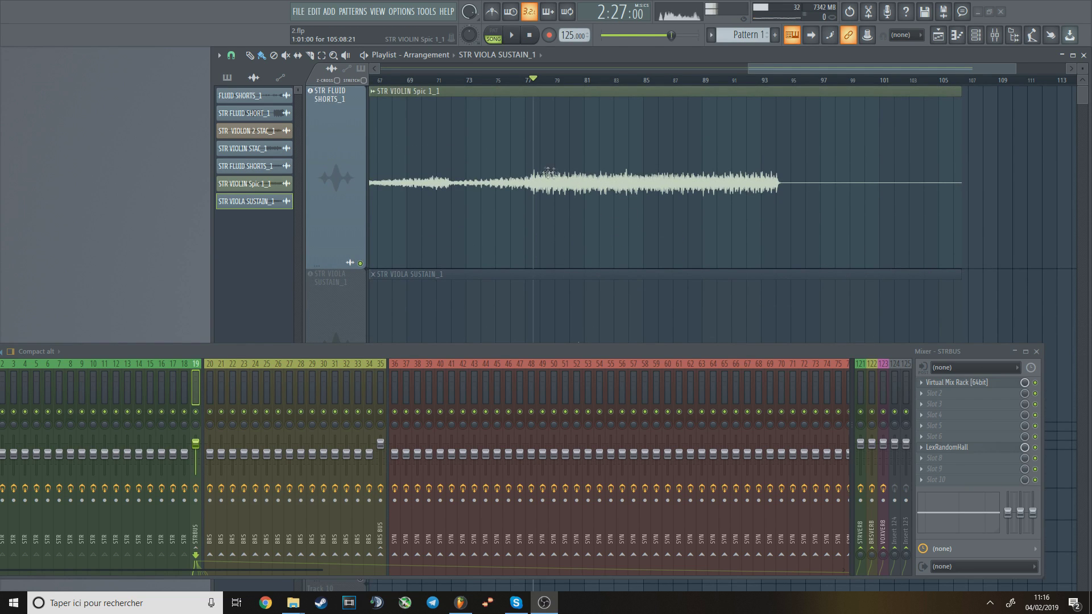
click(962, 450)
click(962, 450)
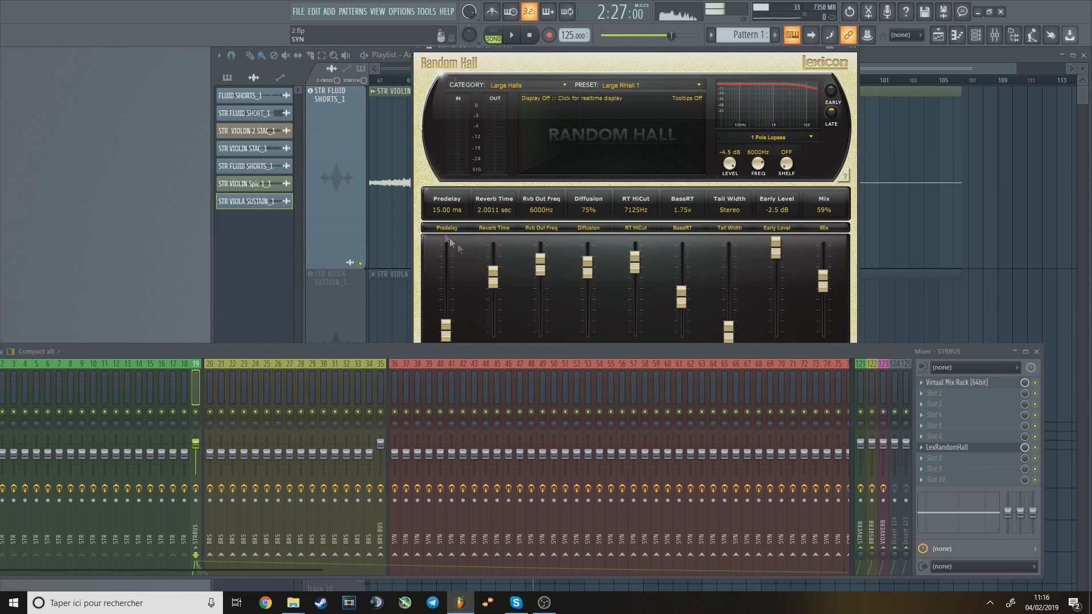
text(20)
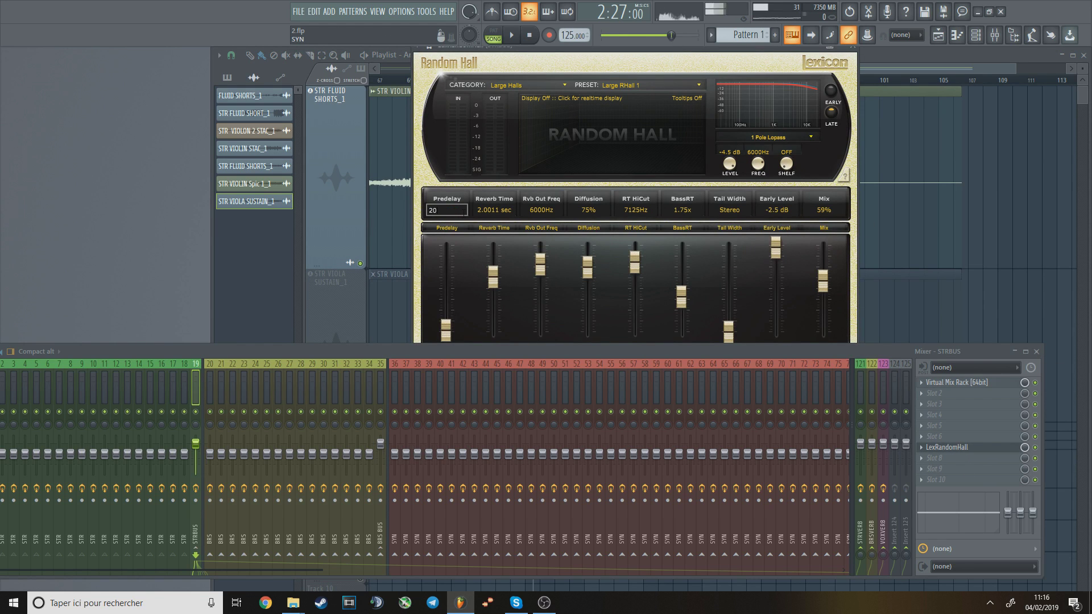
key(Return)
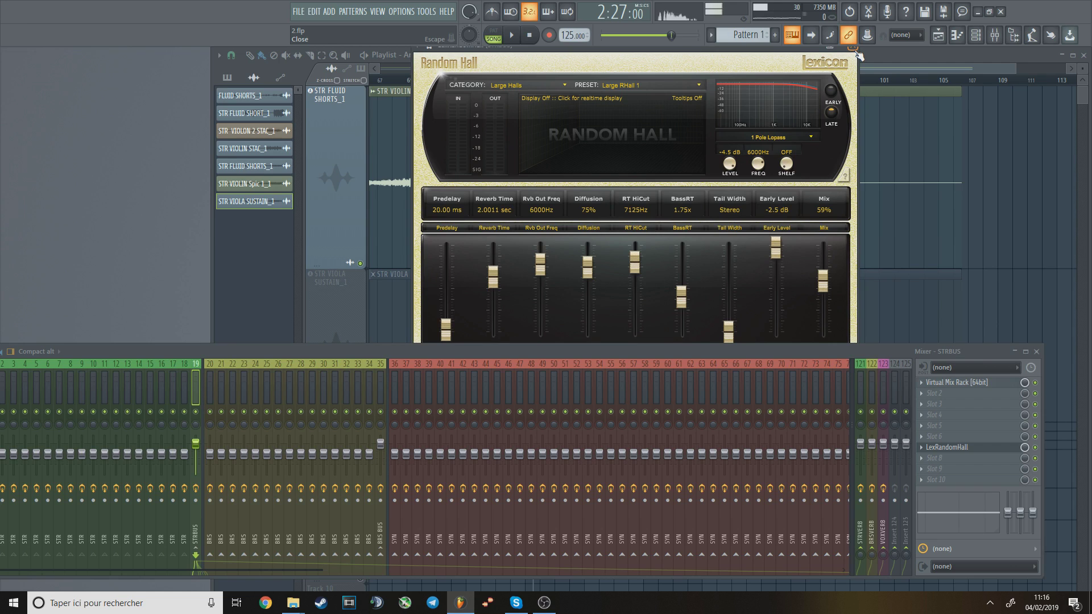
- Shorten the reverb time to 1.6338 sec and set the predelay to 13 ms
drag(498, 281, 498, 289)
click(448, 334)
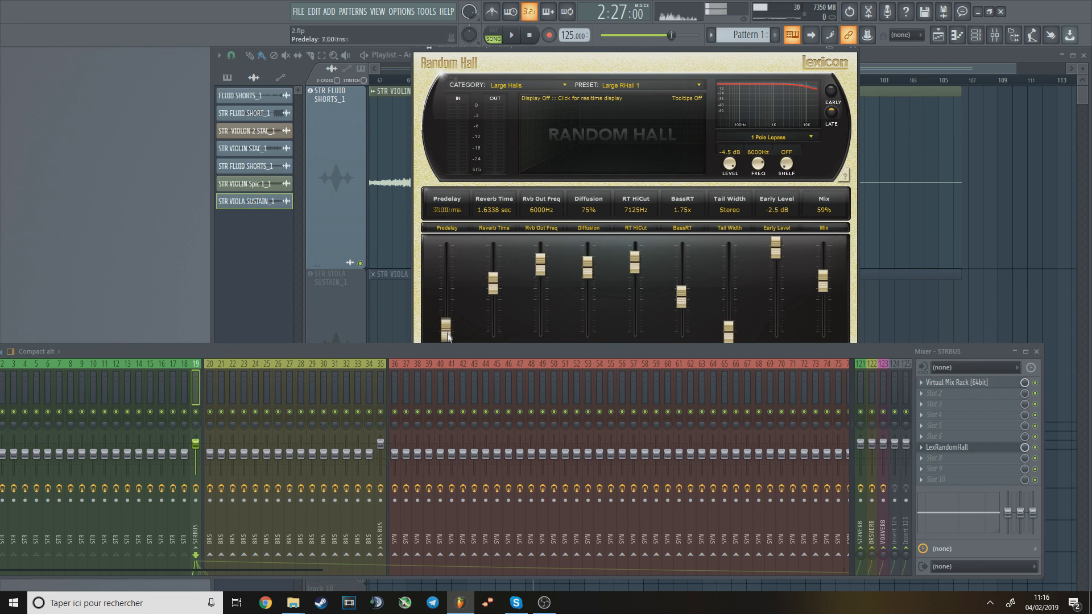
drag(448, 334, 453, 338)
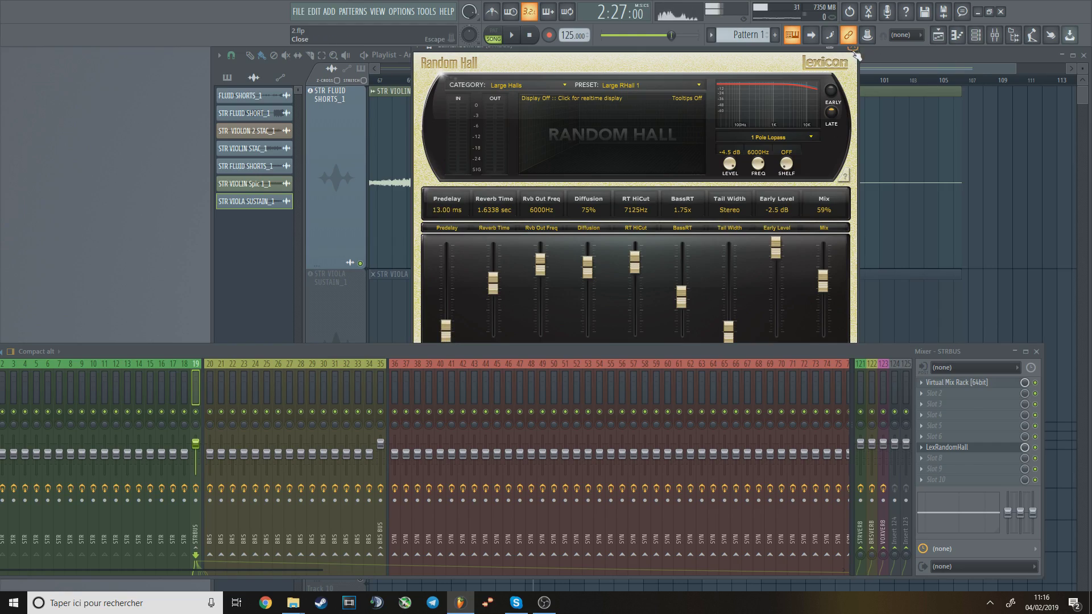